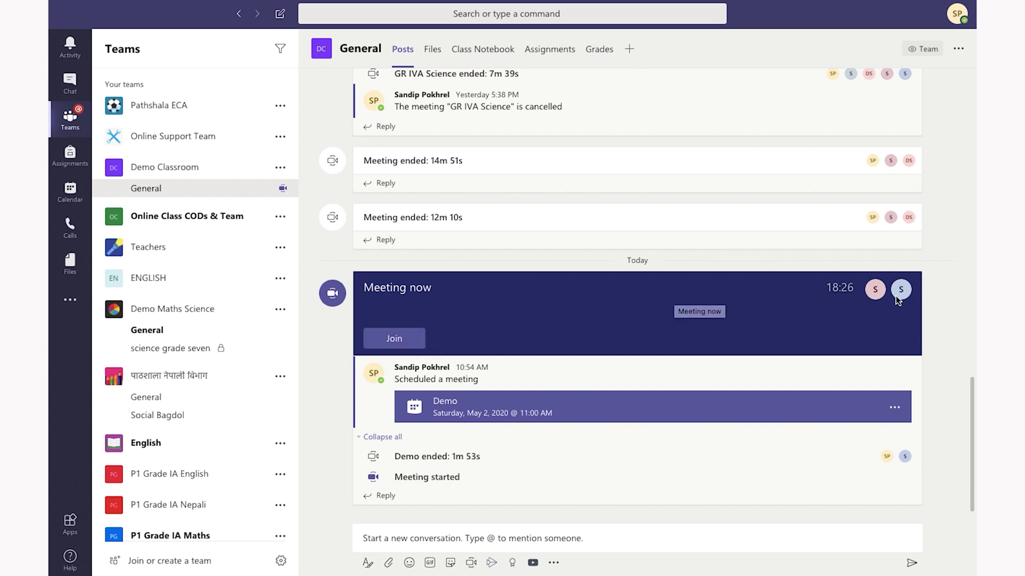
Step: Join the meeting with the office background effect turned on and the microphone muted
{"action": "mouse_move", "coordinate": [877, 290]}
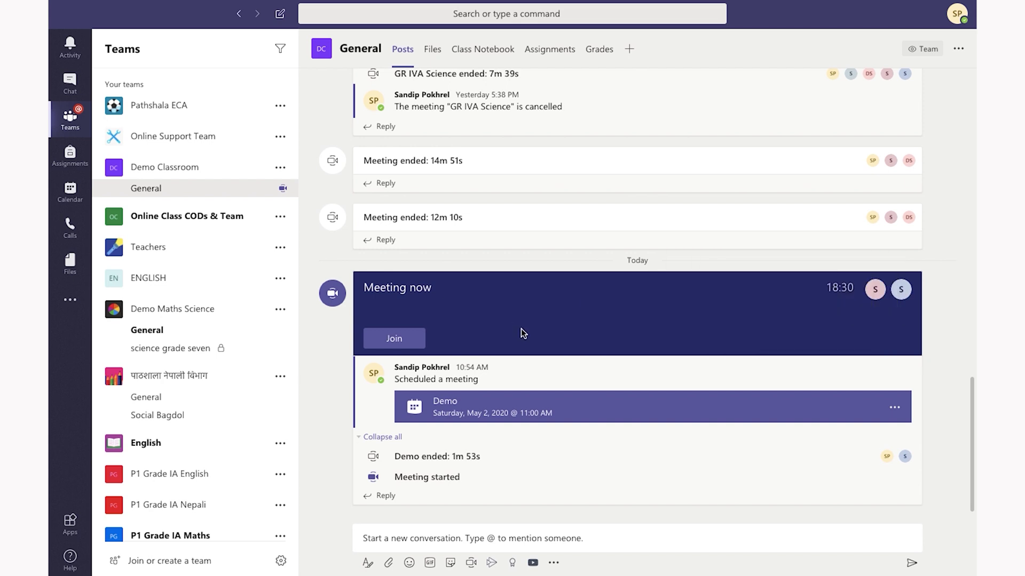
{"action": "left_click", "coordinate": [382, 343]}
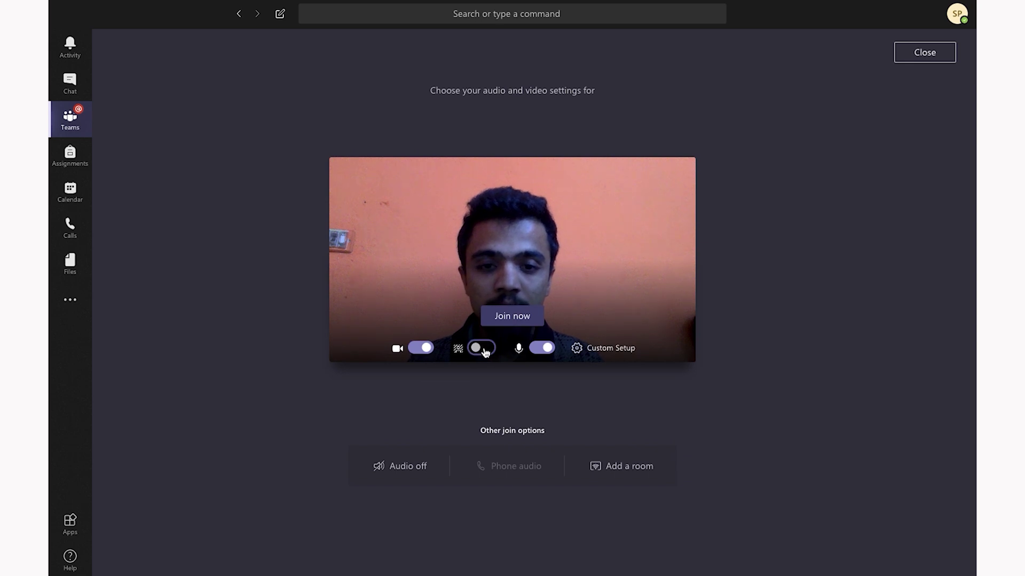
{"action": "left_click", "coordinate": [482, 348]}
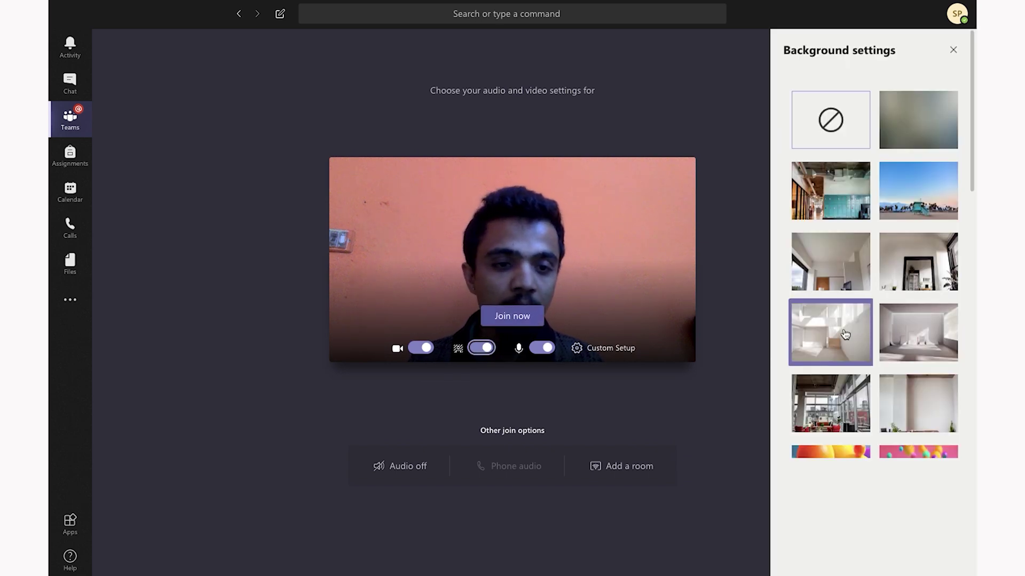
{"action": "left_click", "coordinate": [837, 202]}
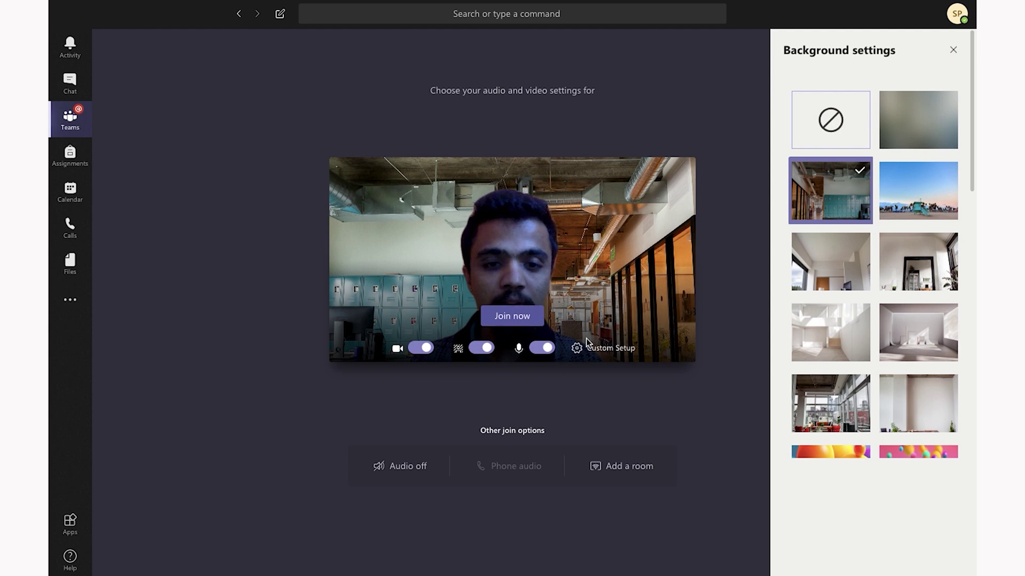
{"action": "left_click", "coordinate": [540, 353]}
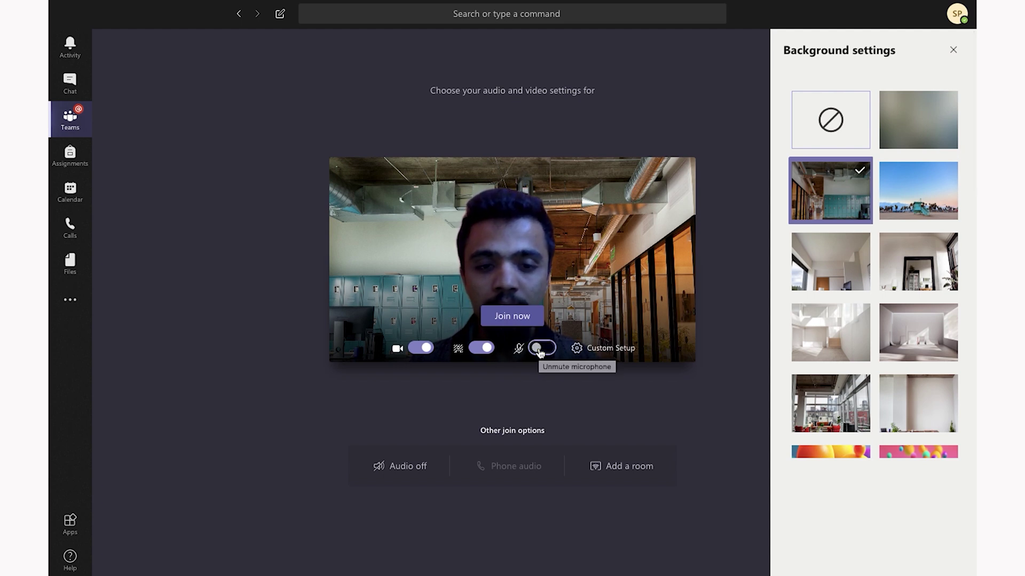
{"action": "left_click", "coordinate": [521, 318]}
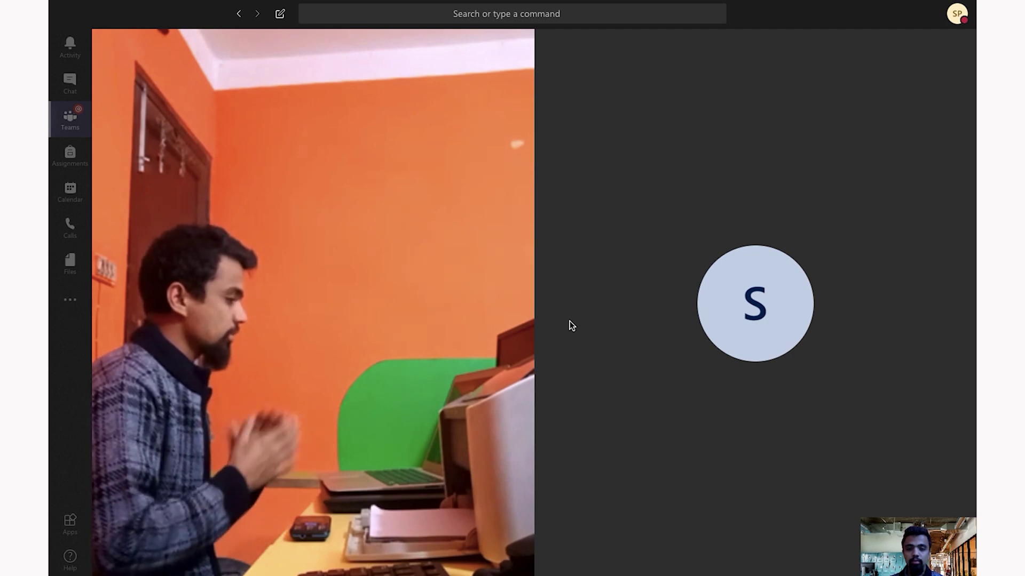
Step: Let the class call connect and bring up the call controls over the meeting window
{"action": "mouse_move", "coordinate": [890, 496]}
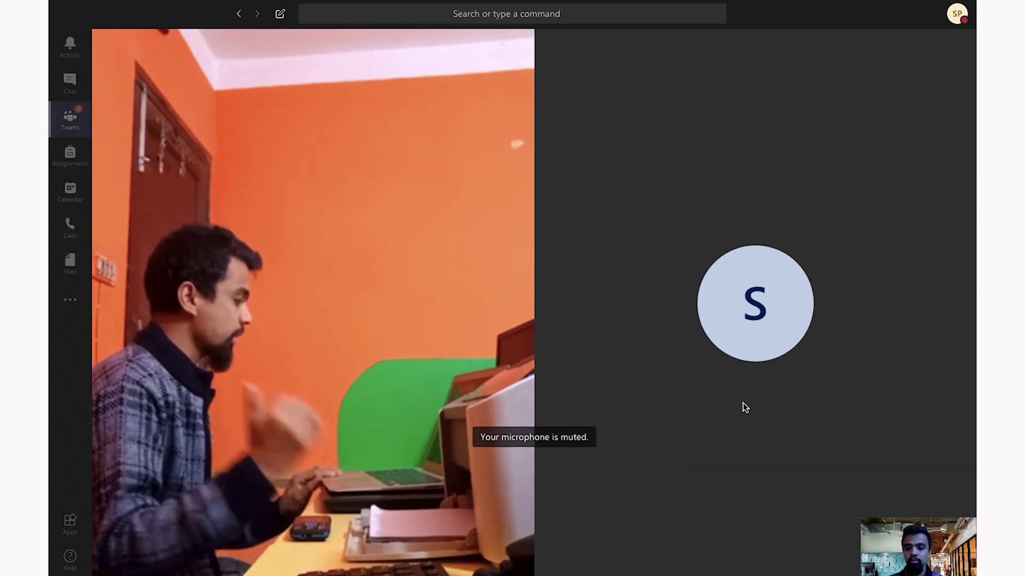
{"action": "mouse_move", "coordinate": [716, 458]}
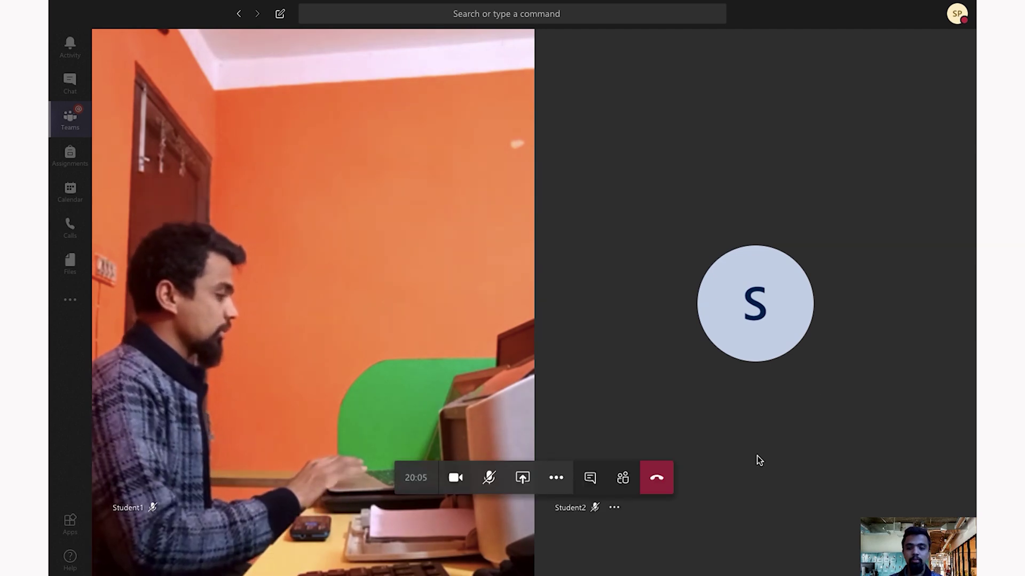
{"action": "mouse_move", "coordinate": [725, 372]}
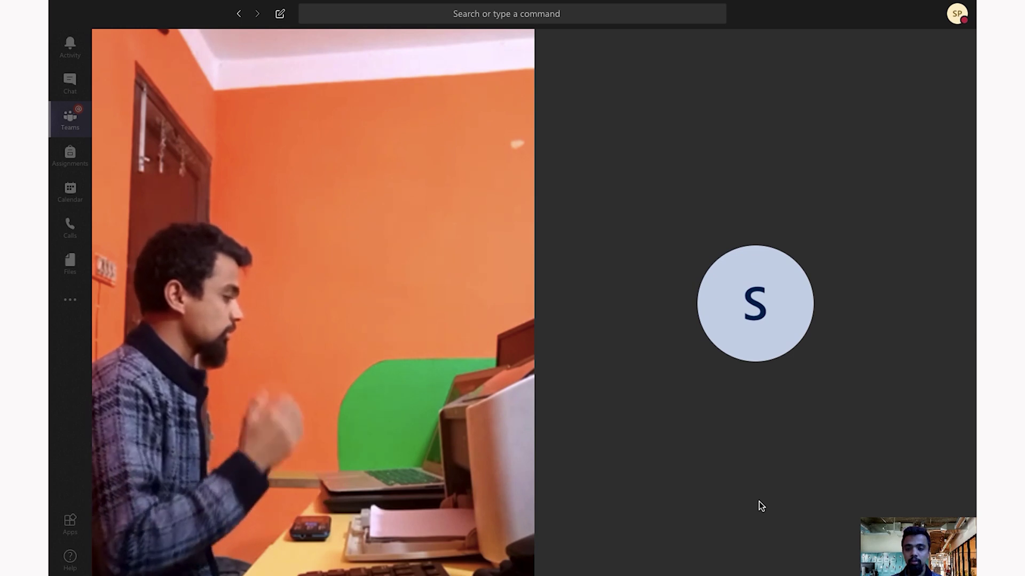
{"action": "mouse_move", "coordinate": [552, 390]}
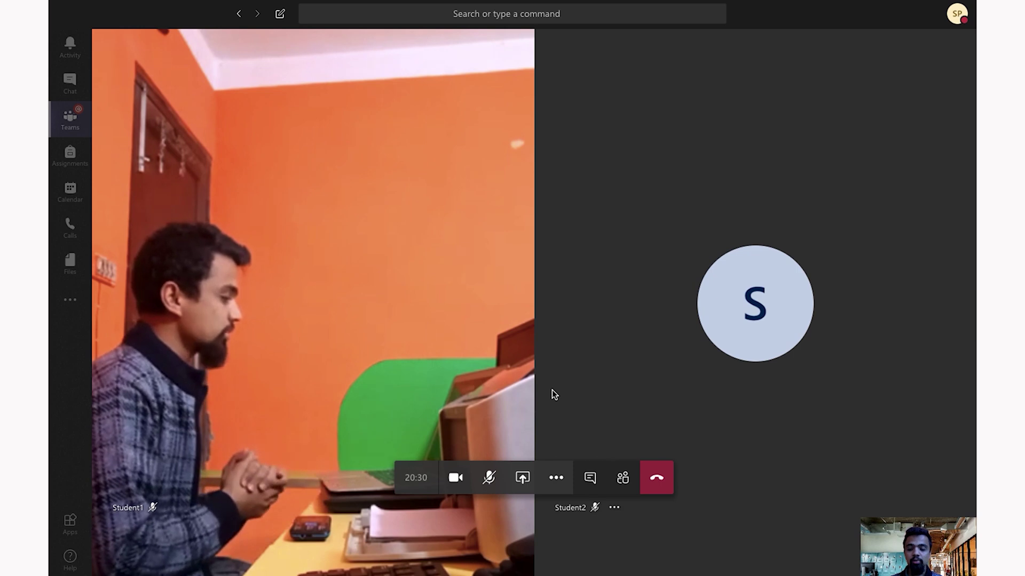
Step: Select Demo Slide.pptx from the desktop as the file to share in the meeting
{"action": "left_click", "coordinate": [523, 481]}
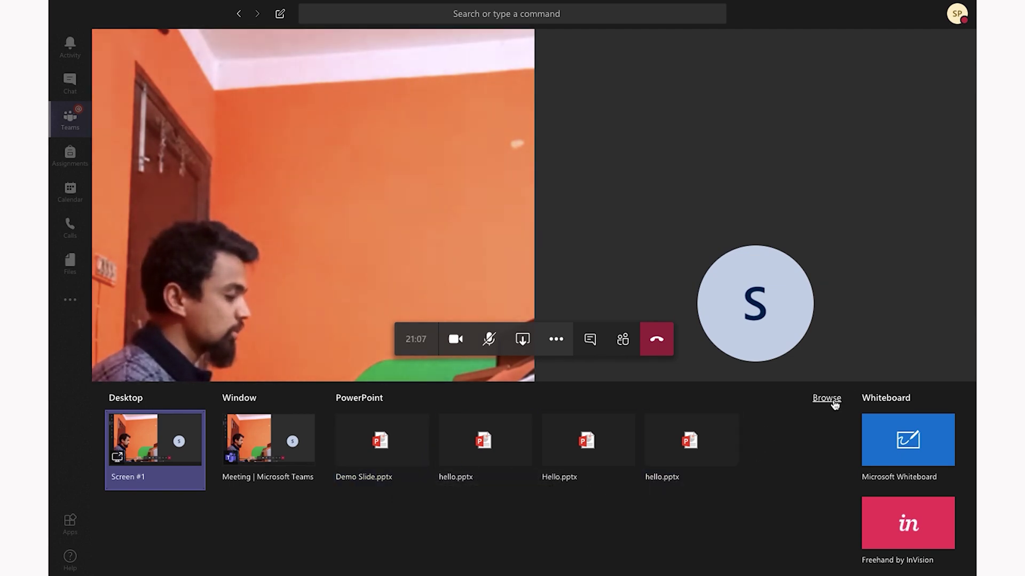
{"action": "left_click", "coordinate": [827, 398]}
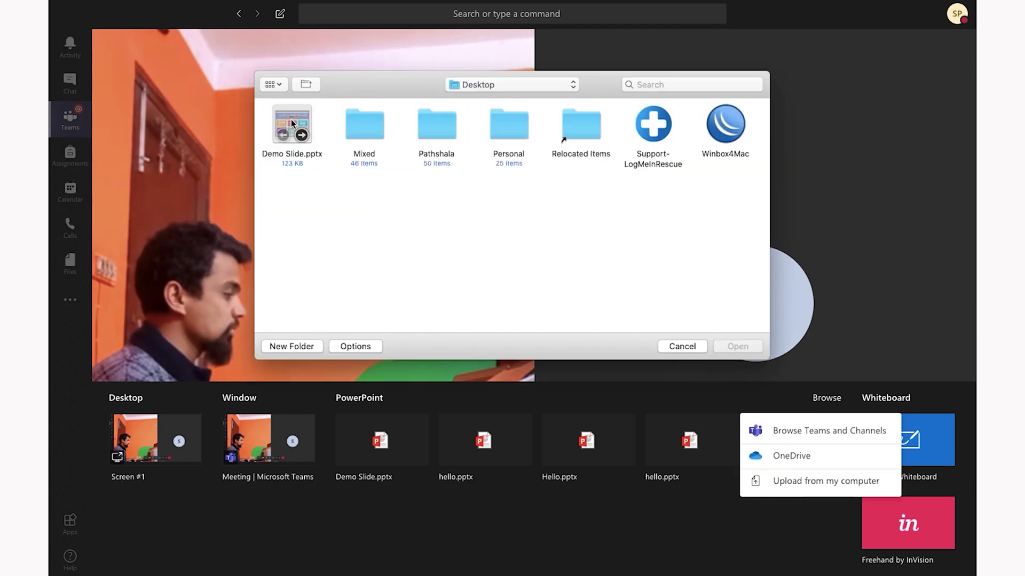
{"action": "left_click", "coordinate": [292, 123]}
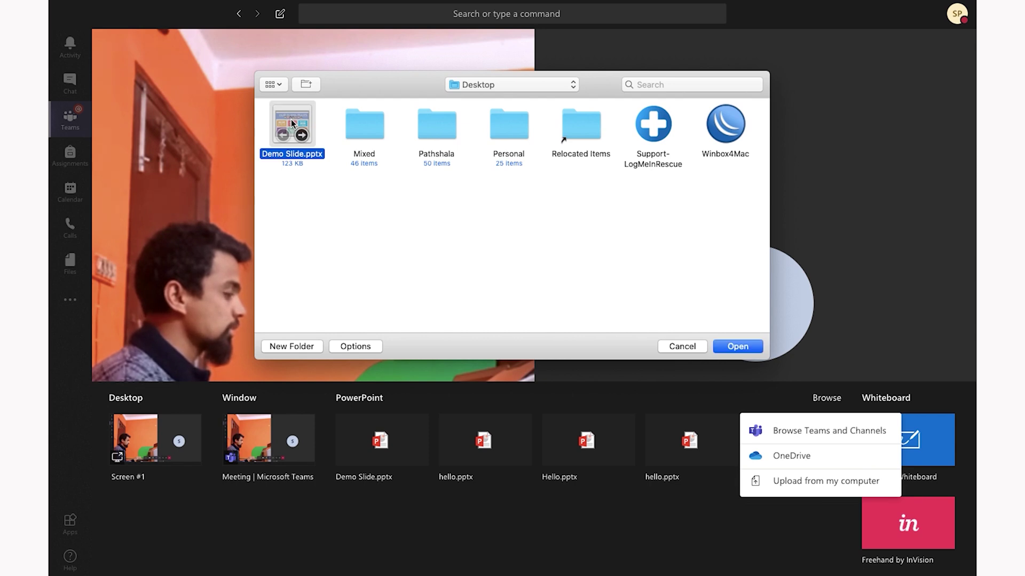
{"action": "left_click", "coordinate": [736, 346]}
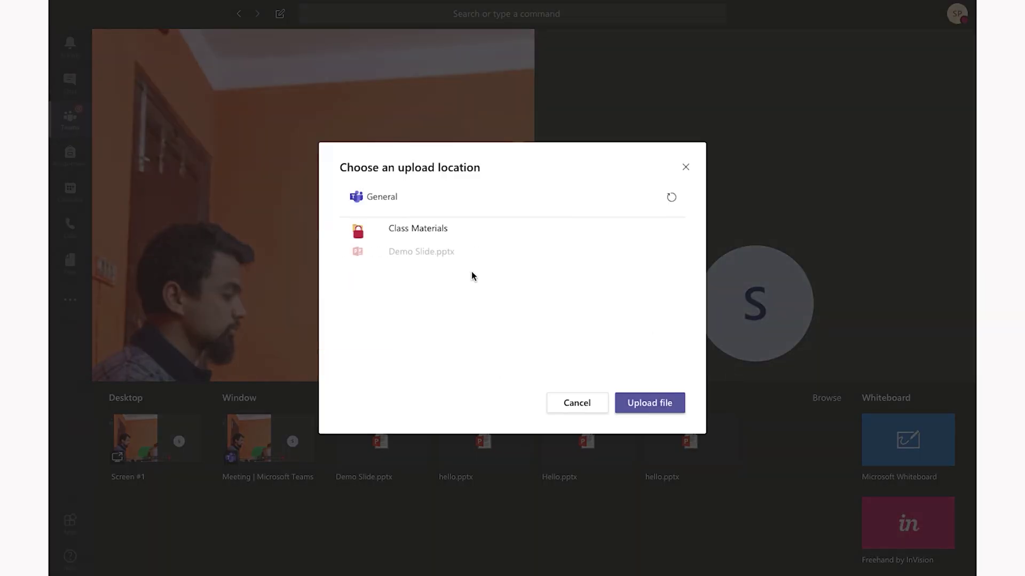
Step: Upload it into Class Materials > New Folder and start presenting it
{"action": "left_click", "coordinate": [494, 222]}
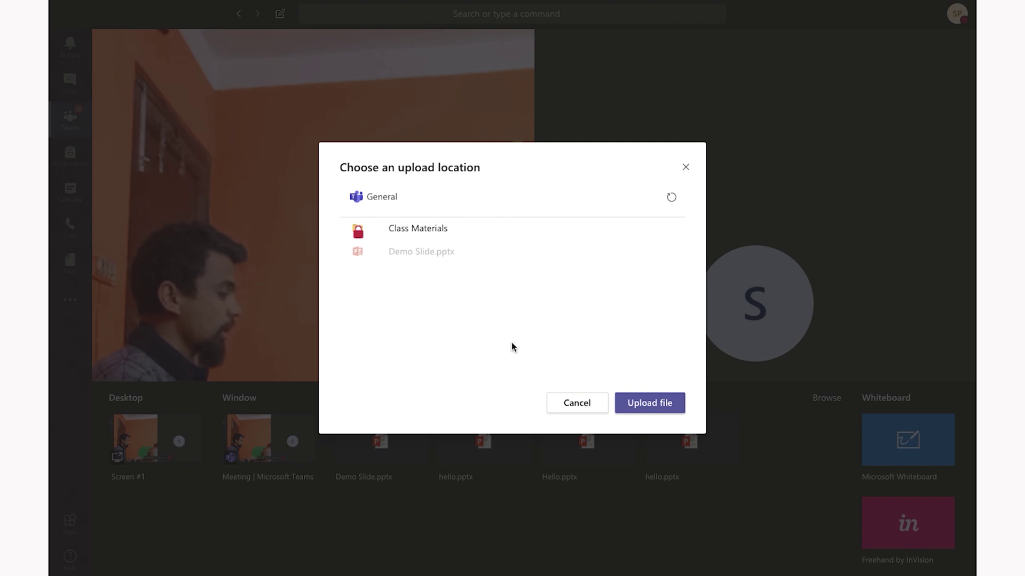
{"action": "left_click", "coordinate": [419, 230]}
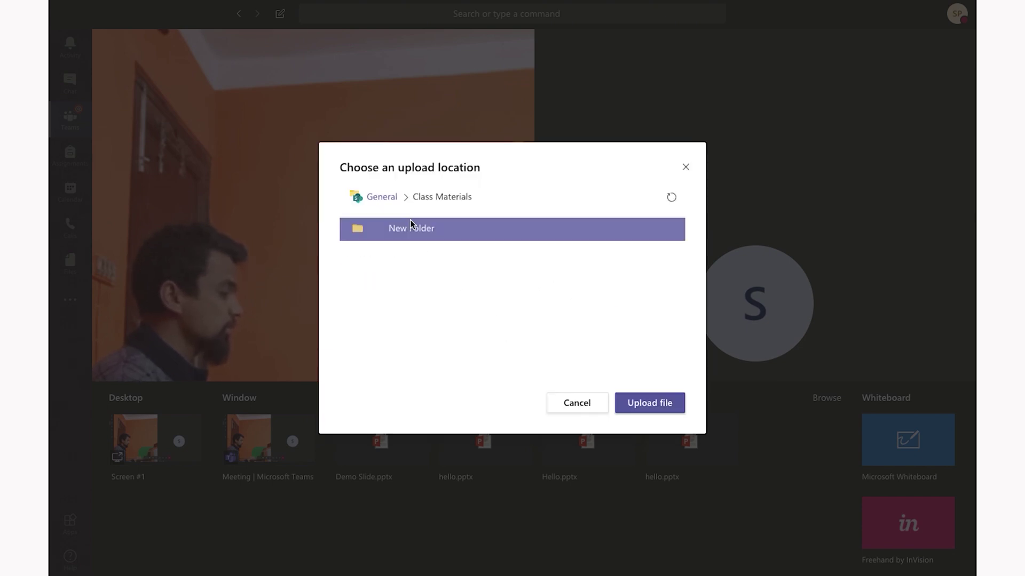
{"action": "left_click", "coordinate": [416, 229]}
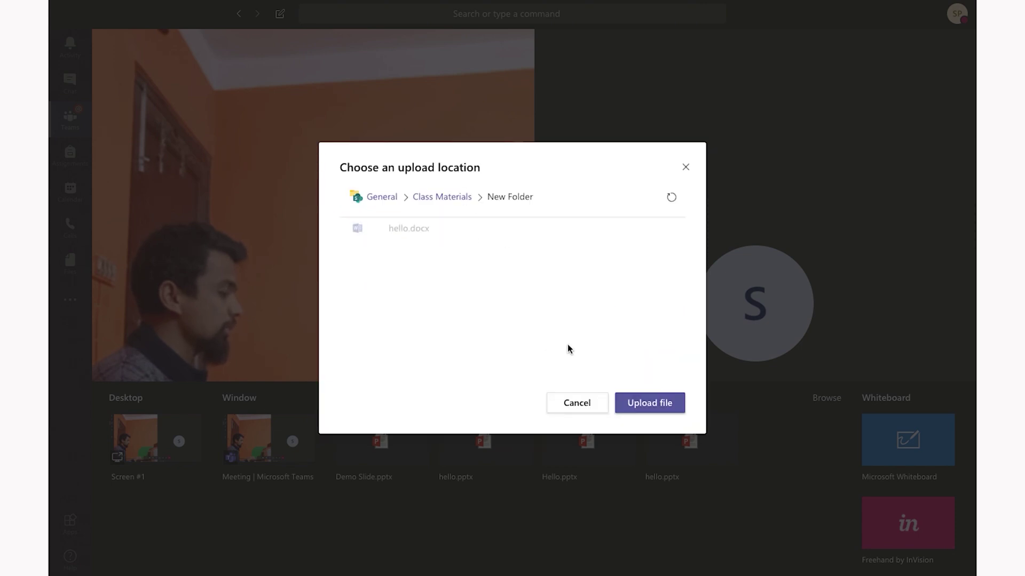
{"action": "left_click", "coordinate": [657, 406]}
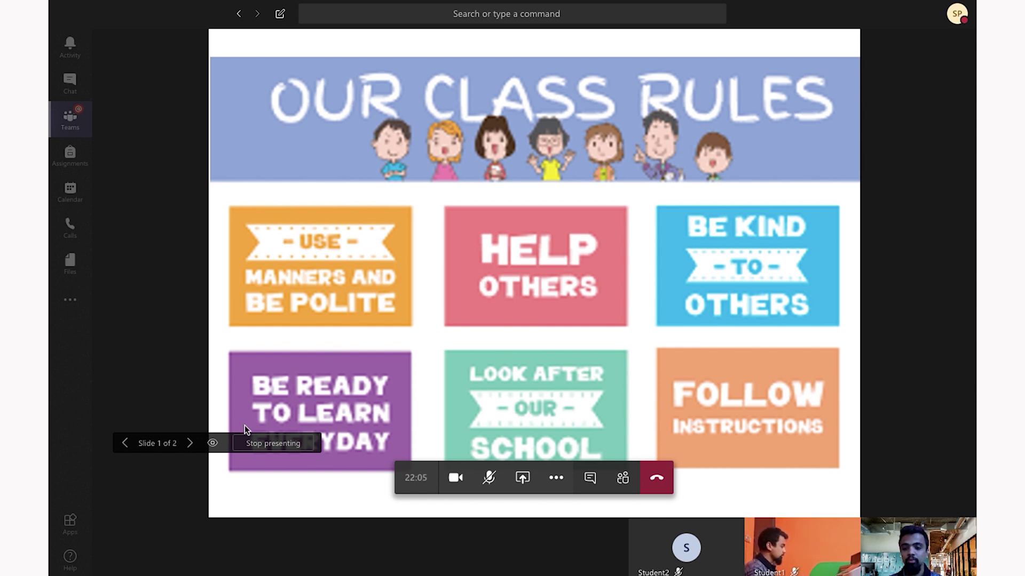
Step: Disable private viewing, move to slide 2 and back to slide 1, then stop presenting
{"action": "left_click", "coordinate": [214, 445]}
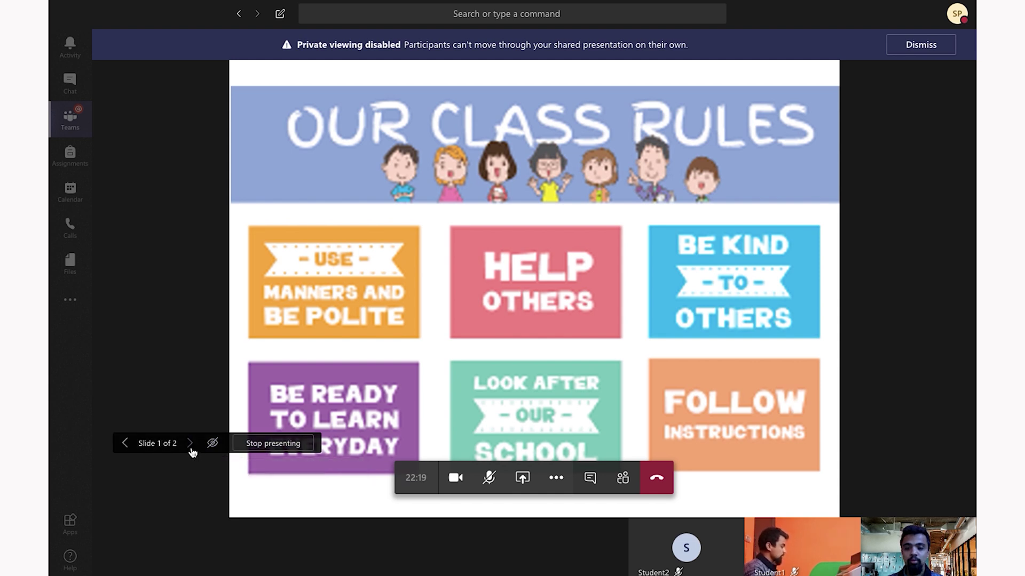
{"action": "left_click", "coordinate": [190, 450]}
{"action": "left_click", "coordinate": [126, 448]}
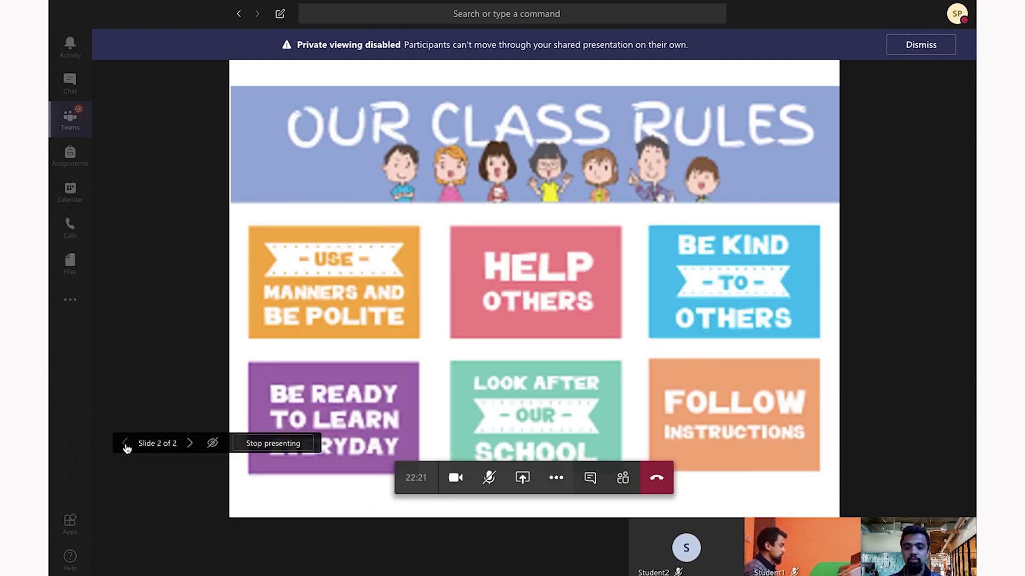
{"action": "left_click", "coordinate": [276, 445]}
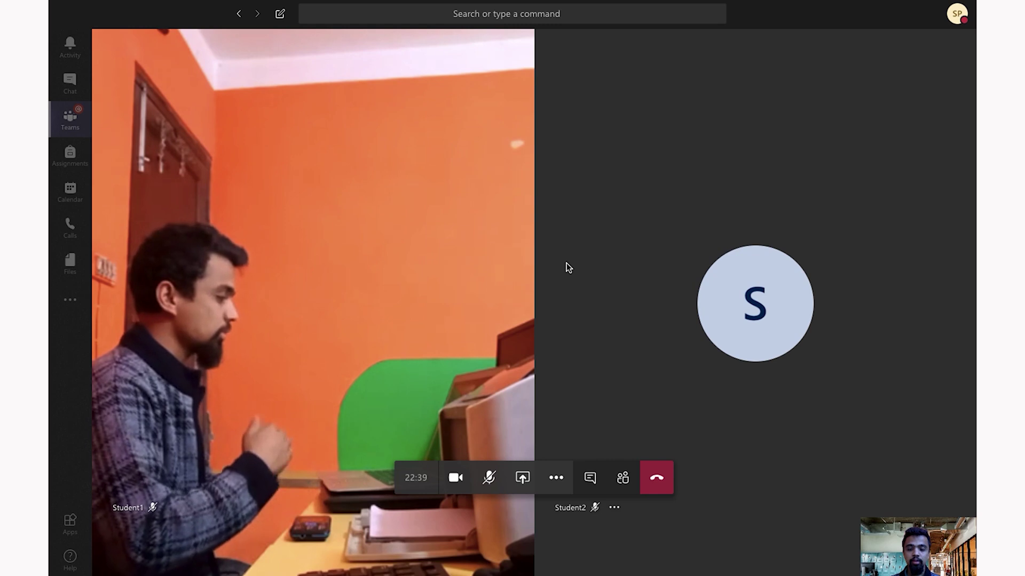
Step: Open the Share tray again
{"action": "left_click", "coordinate": [523, 480]}
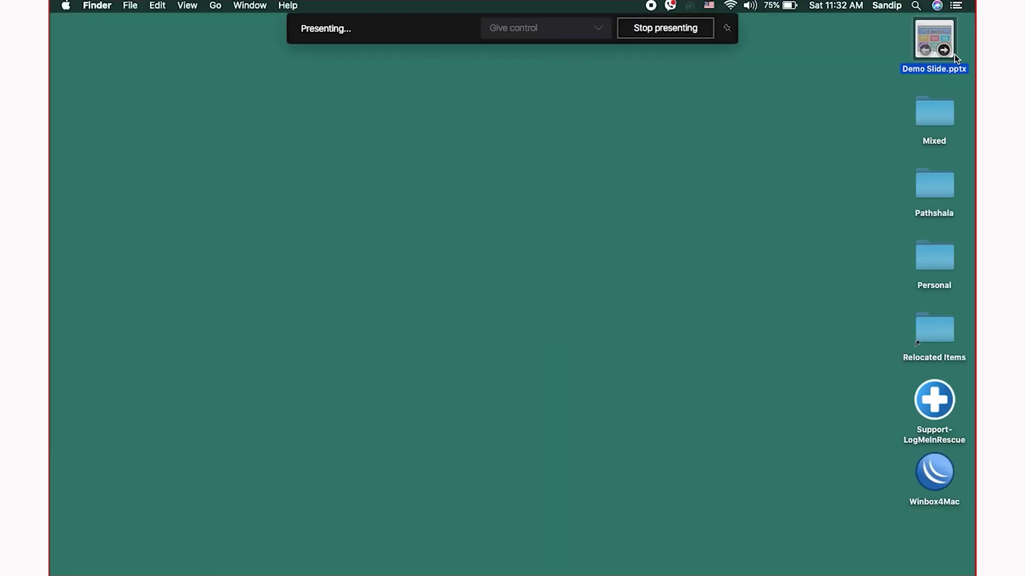
Step: Open Demo Slide.pptx from the desktop in PowerPoint, then bring the meeting window back up
{"action": "double_click", "coordinate": [954, 54]}
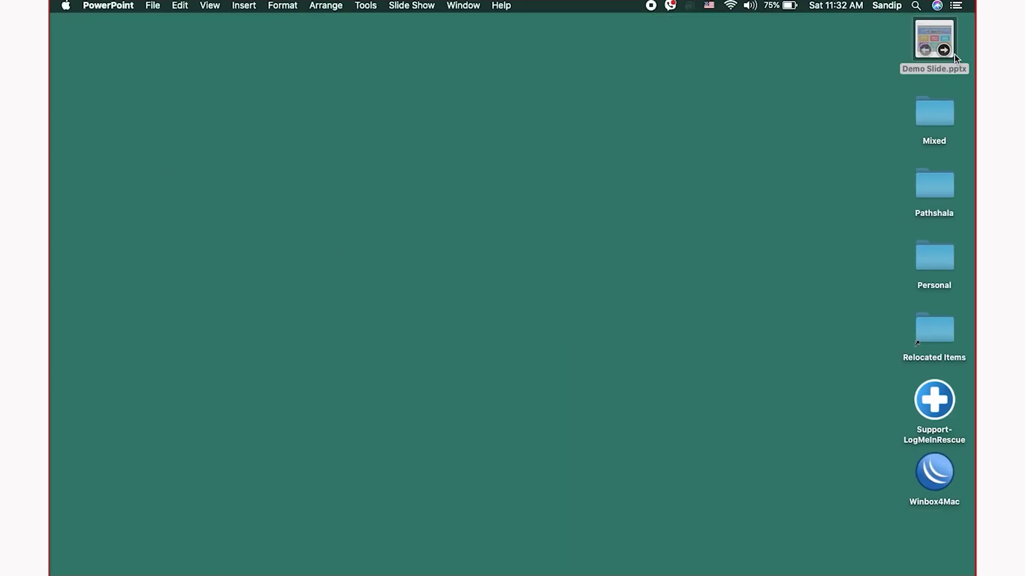
{"action": "mouse_move", "coordinate": [685, 569]}
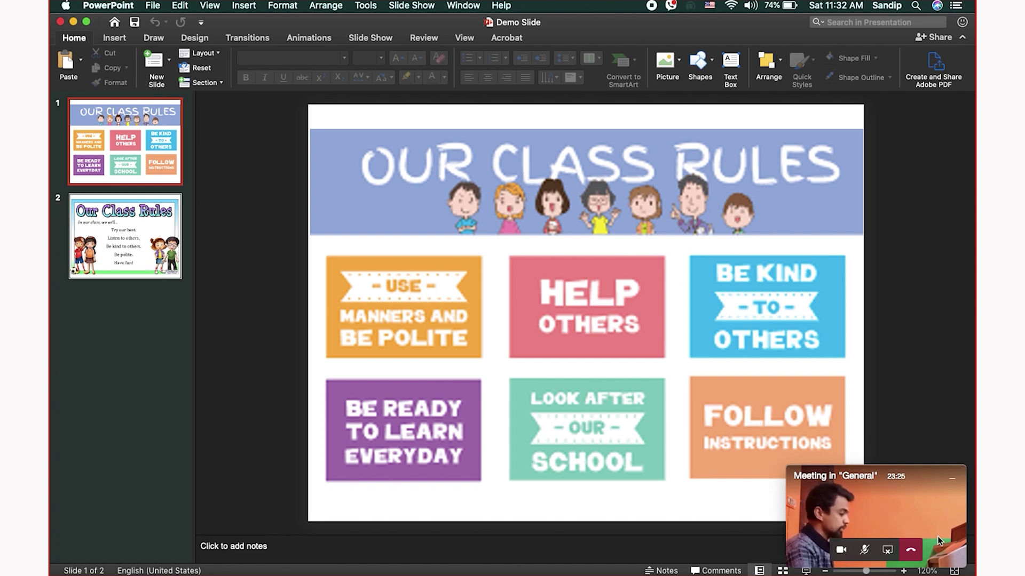
{"action": "left_click", "coordinate": [886, 552]}
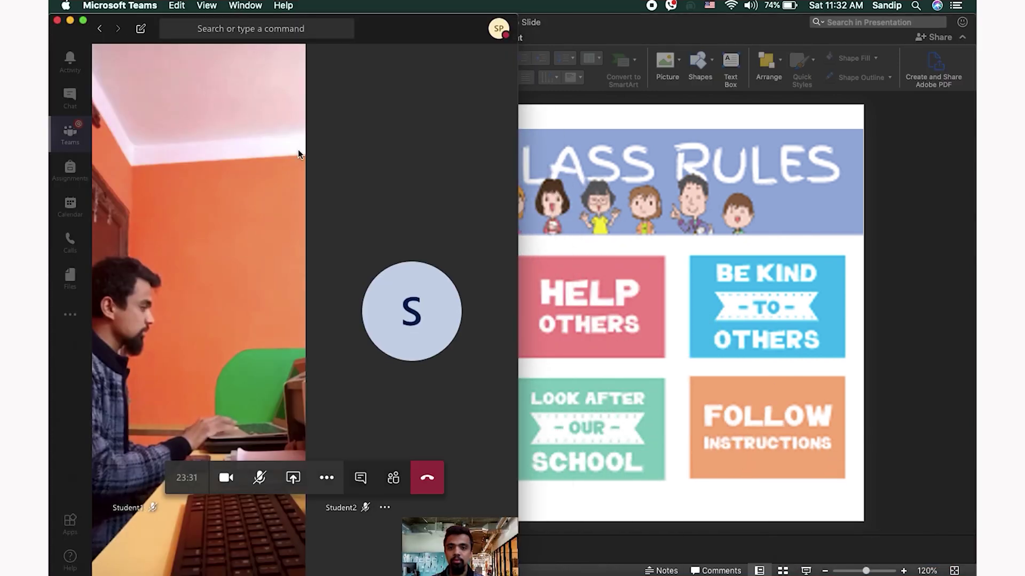
Step: Return to the full meeting view and share Demo Slide.pptx from the PowerPoint files list
{"action": "left_click", "coordinate": [83, 21]}
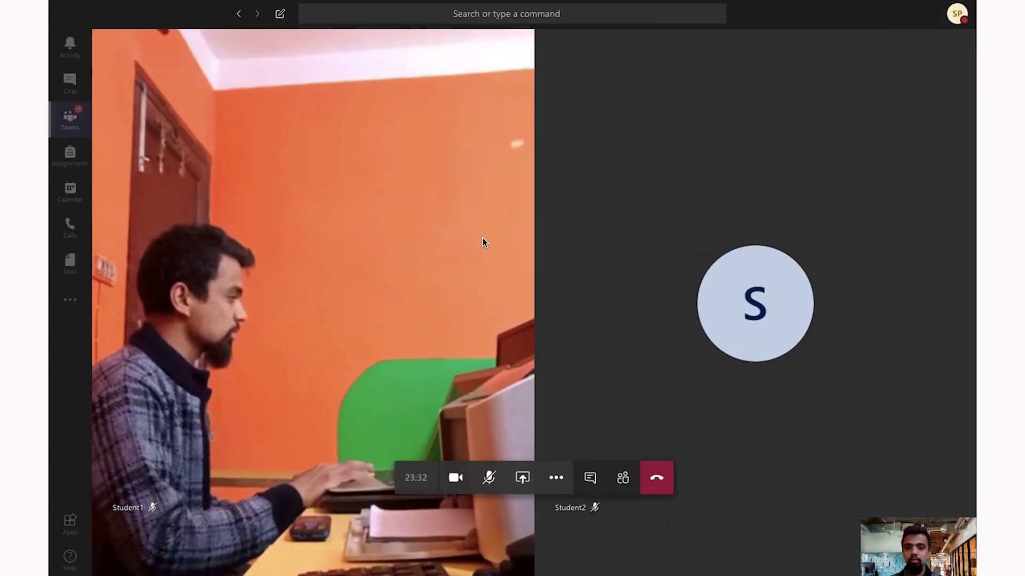
{"action": "left_click", "coordinate": [525, 487]}
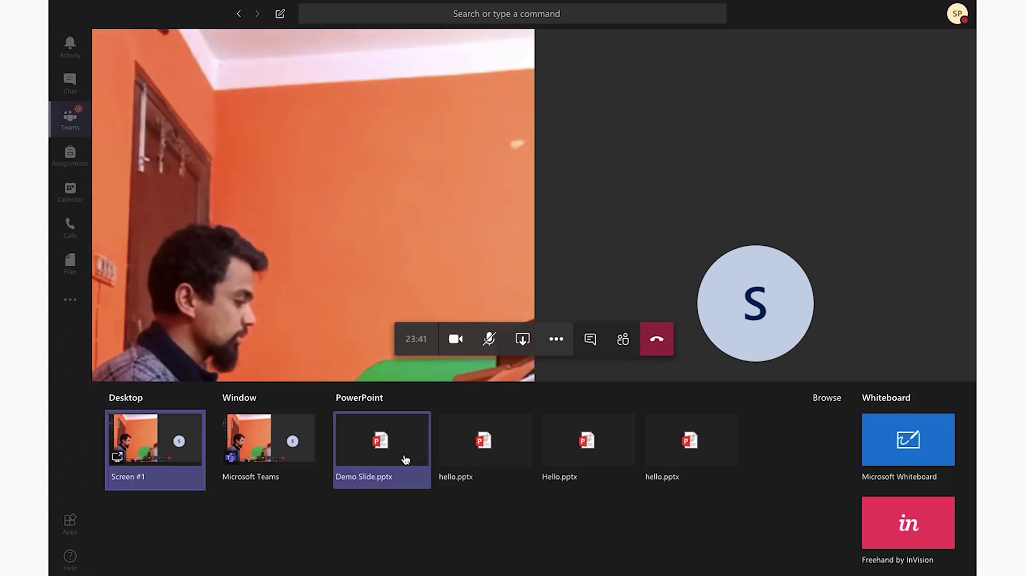
{"action": "left_click", "coordinate": [404, 455]}
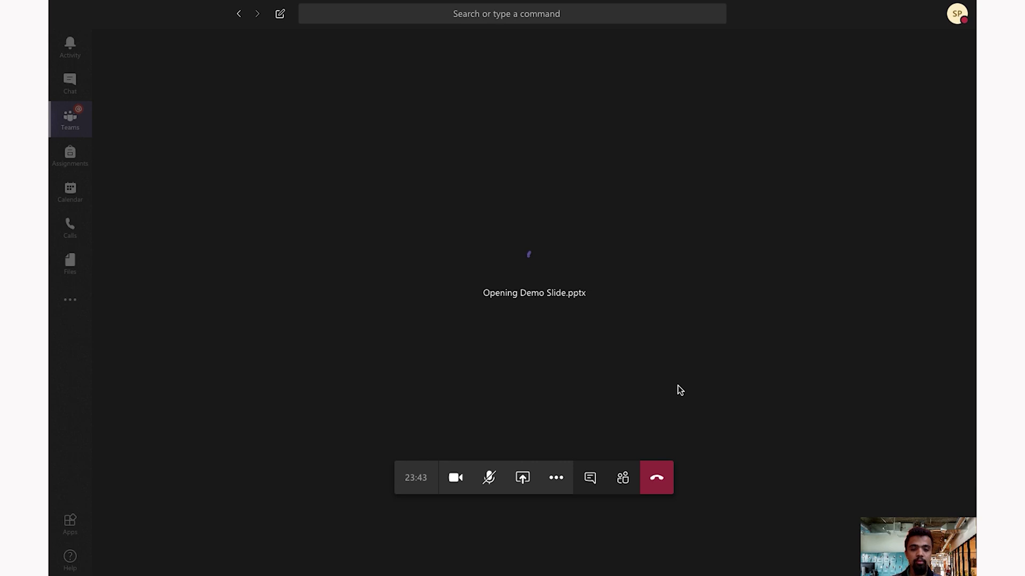